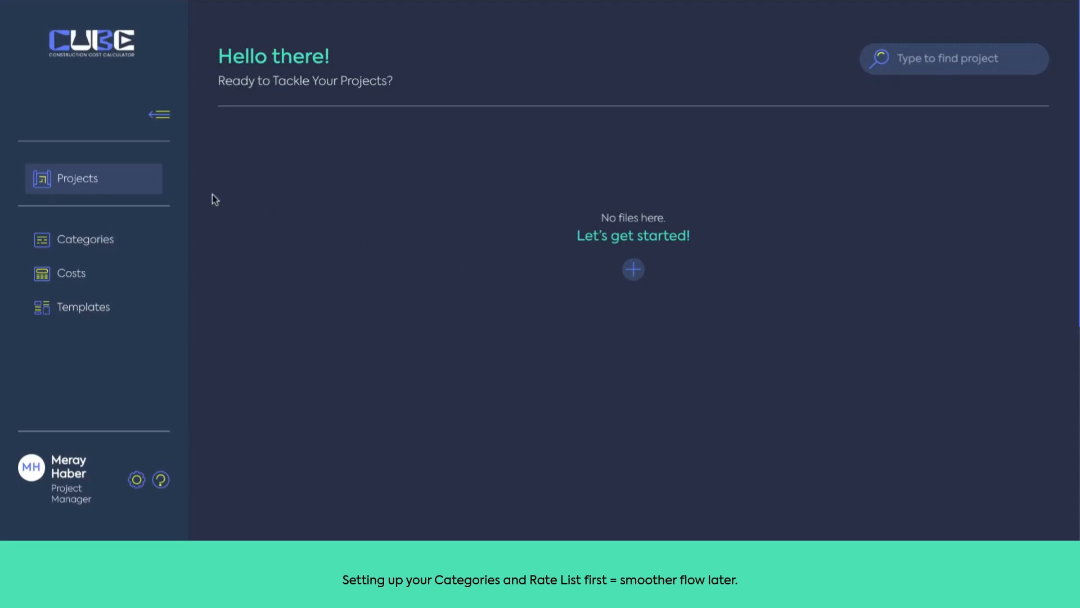
# Add a category named Materials with the code MAT and disable it.
pyautogui.click(91, 244)
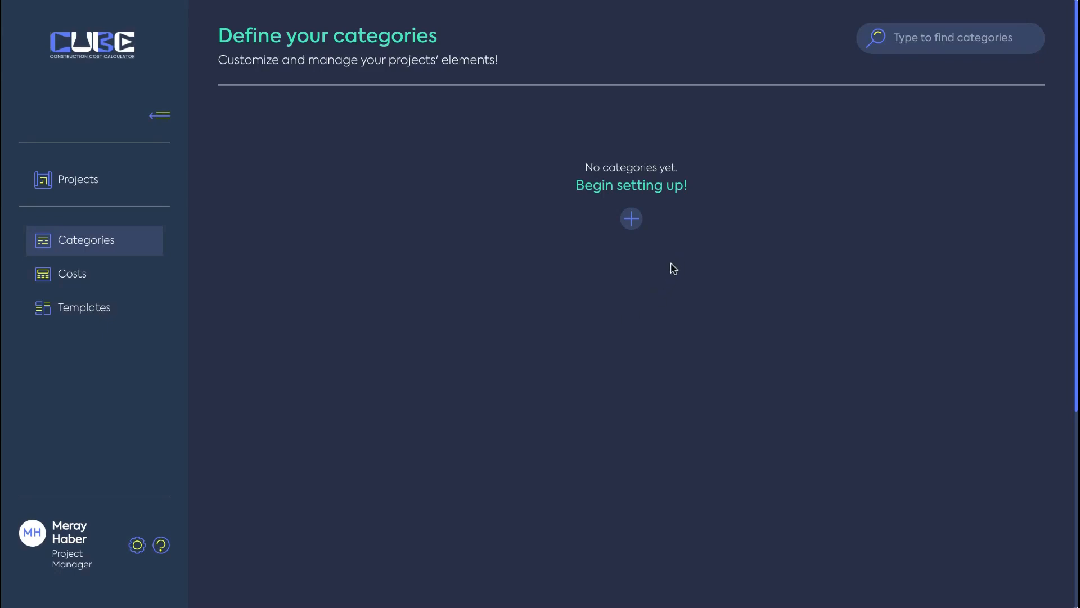
pyautogui.click(631, 223)
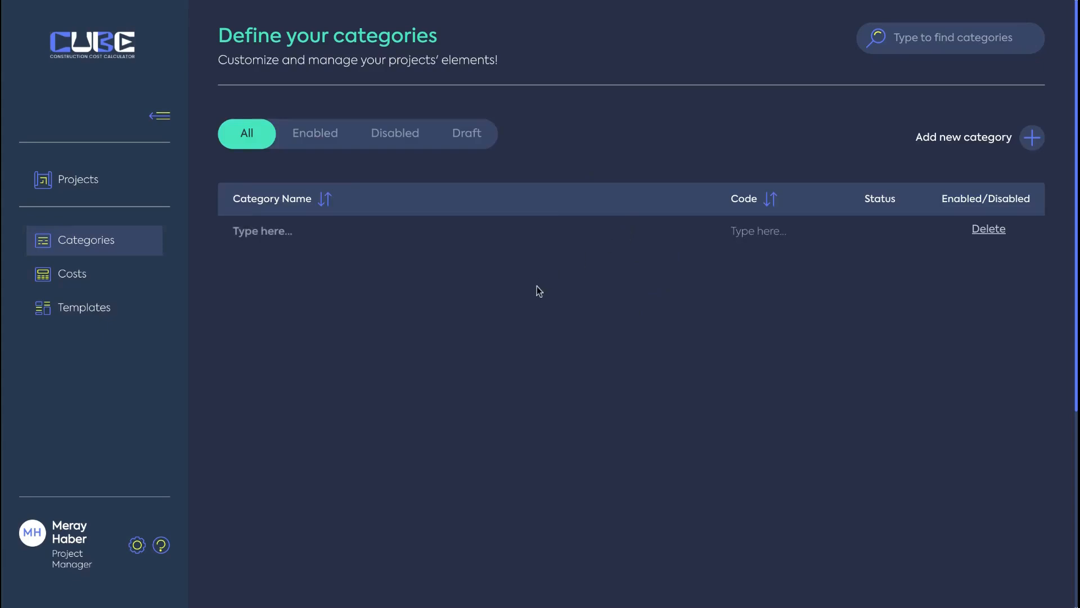
pyautogui.click(252, 235)
pyautogui.write('Materials')
pyautogui.click(754, 231)
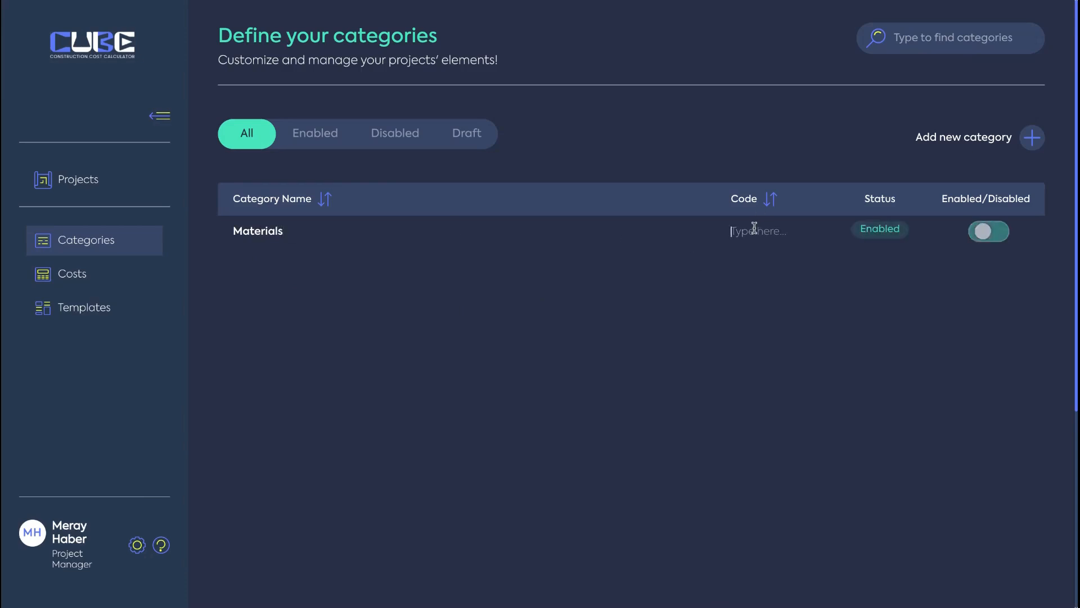
pyautogui.write('Mat')
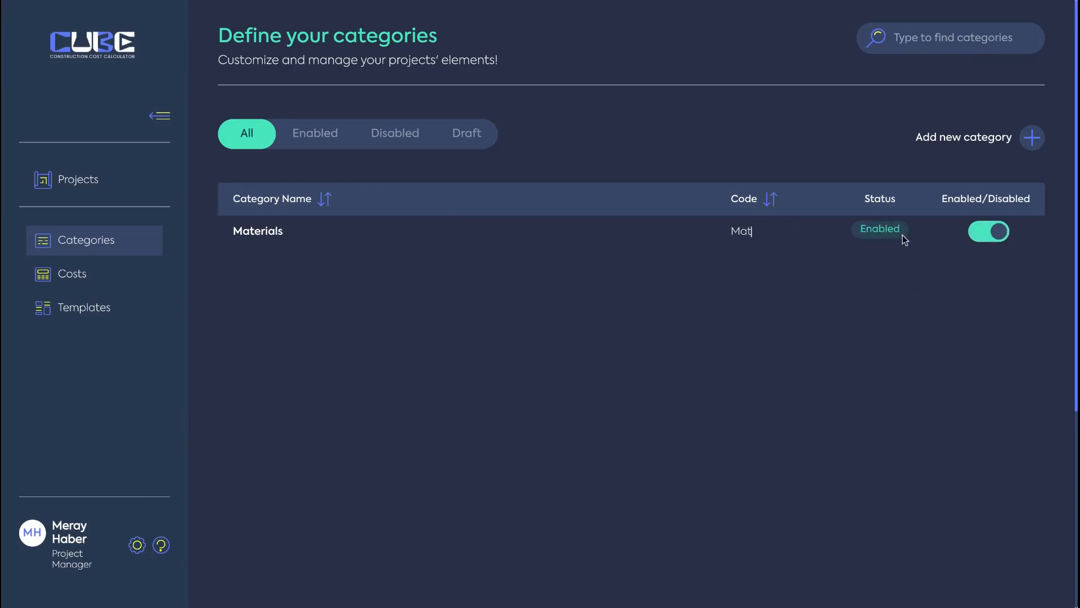
pyautogui.click(992, 234)
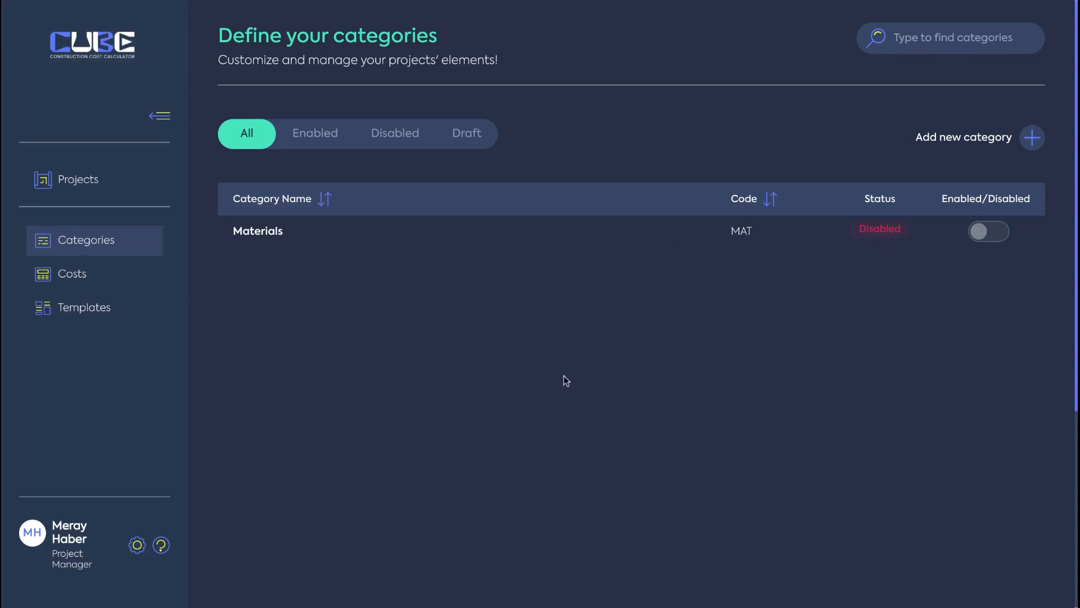
# Create a new cost list and insert a first heading row in it.
pyautogui.click(80, 289)
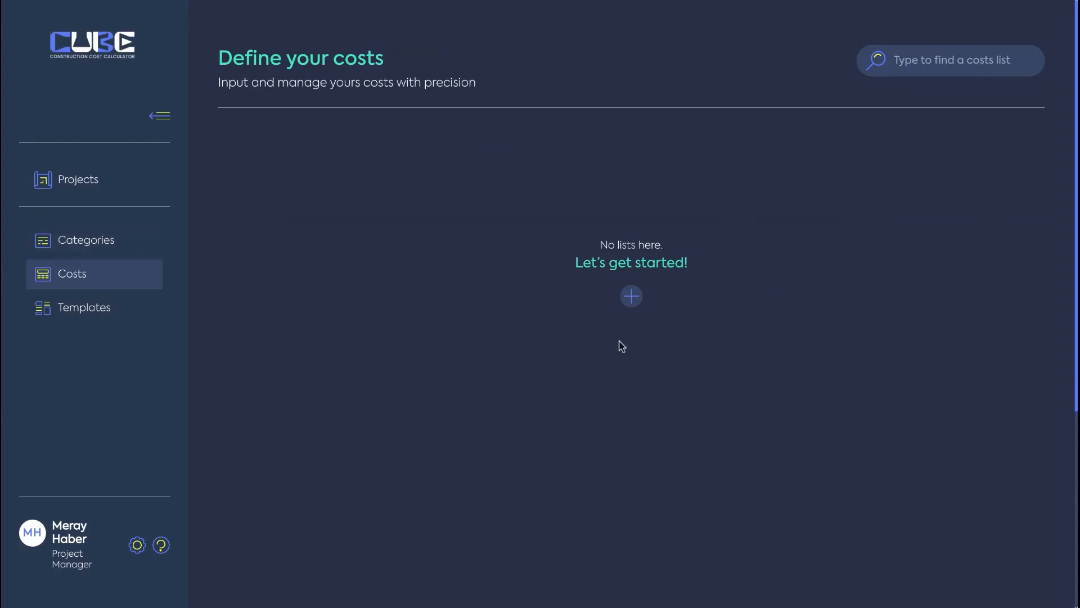
pyautogui.click(632, 296)
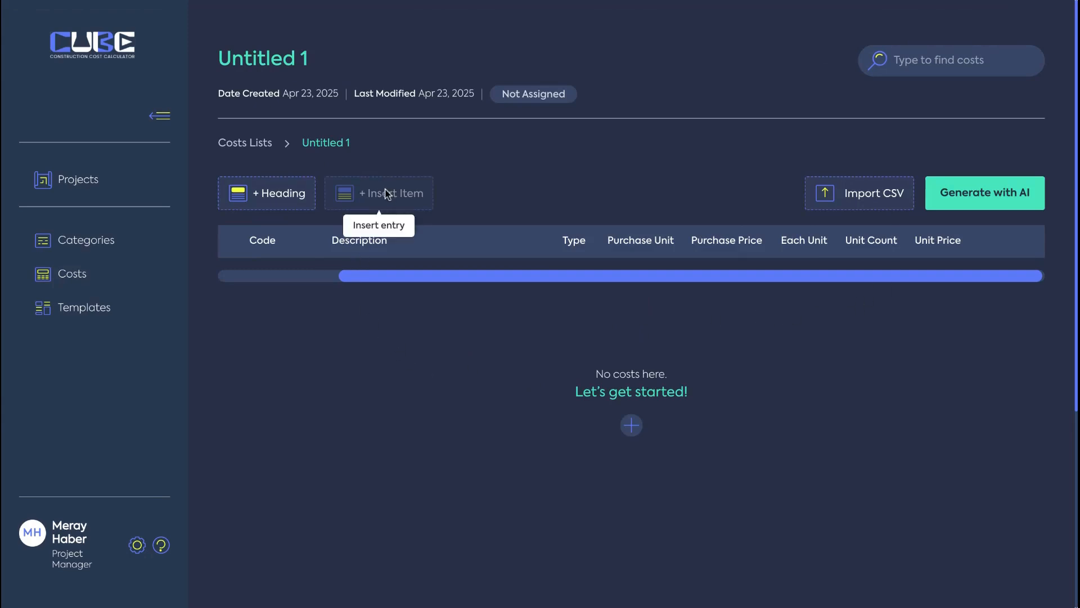
pyautogui.click(631, 425)
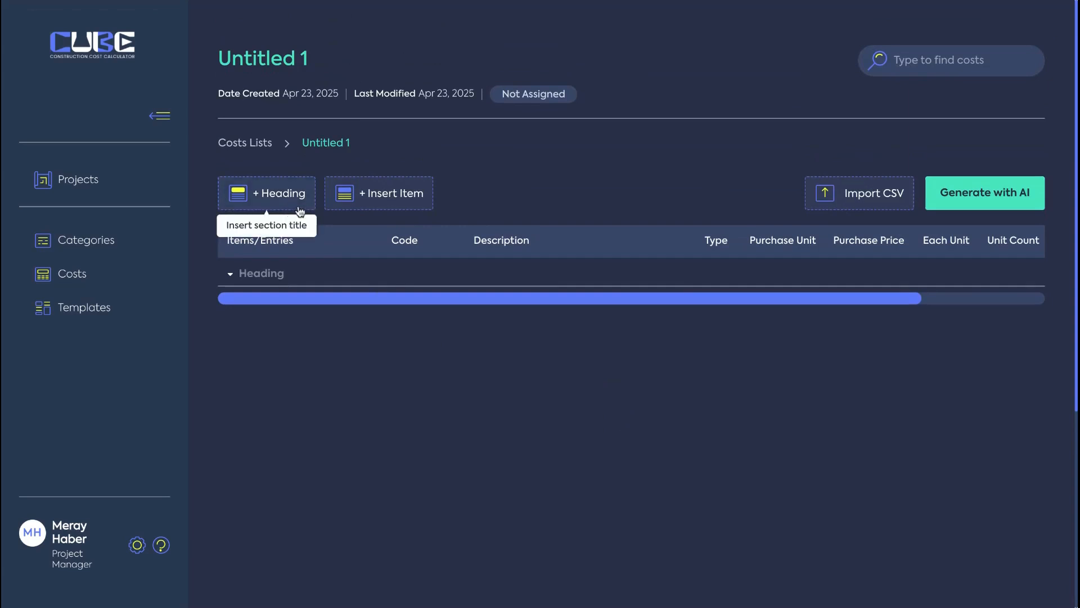
# Download the CSV template for importing costs and view the AI generation assistant for the cost list.
pyautogui.click(851, 210)
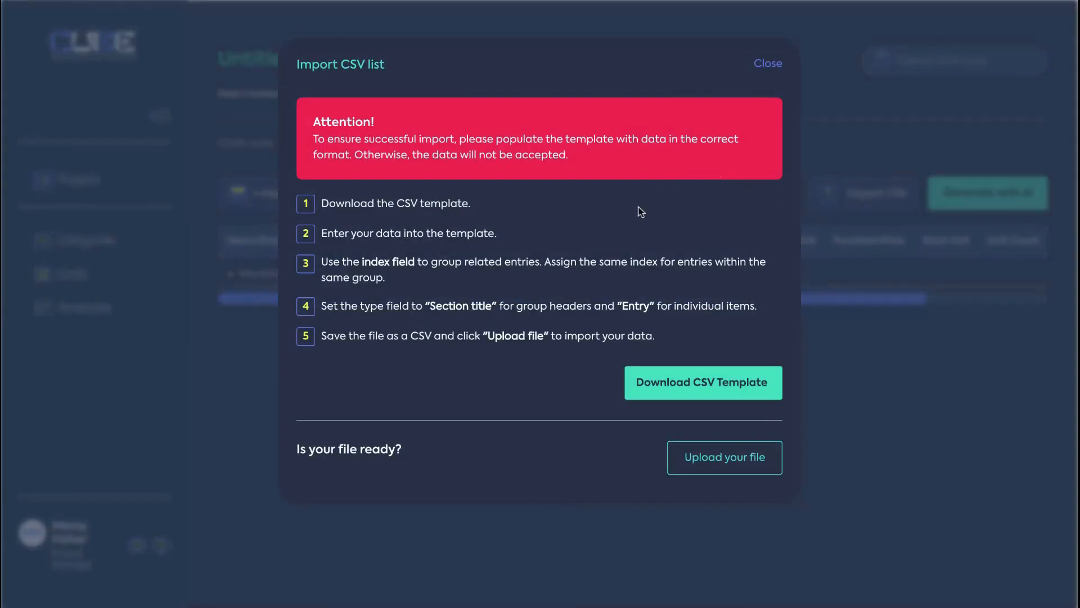
pyautogui.click(657, 394)
pyautogui.click(768, 63)
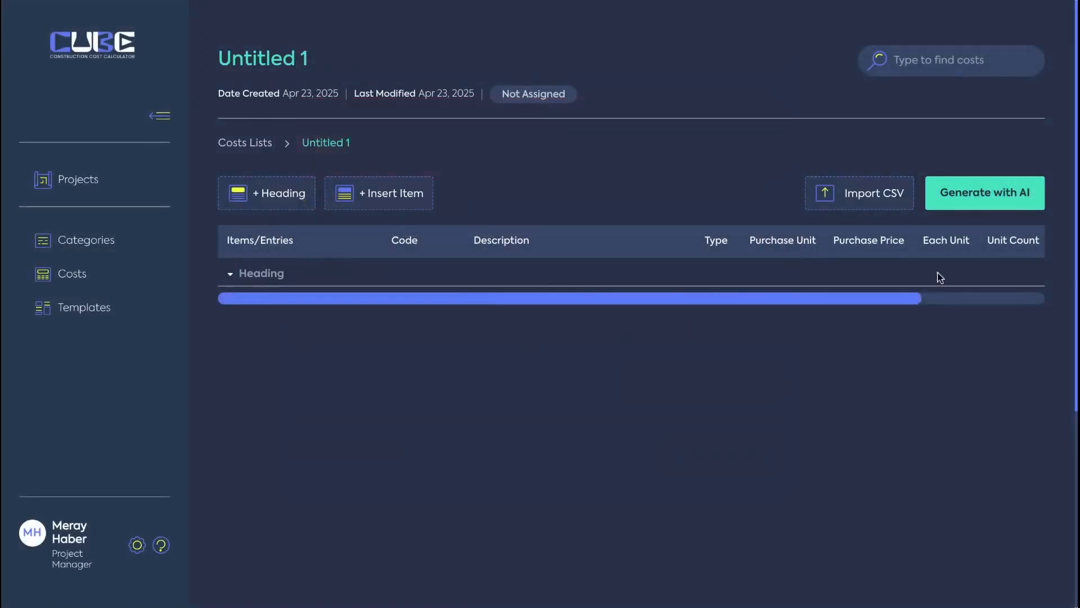
pyautogui.click(963, 204)
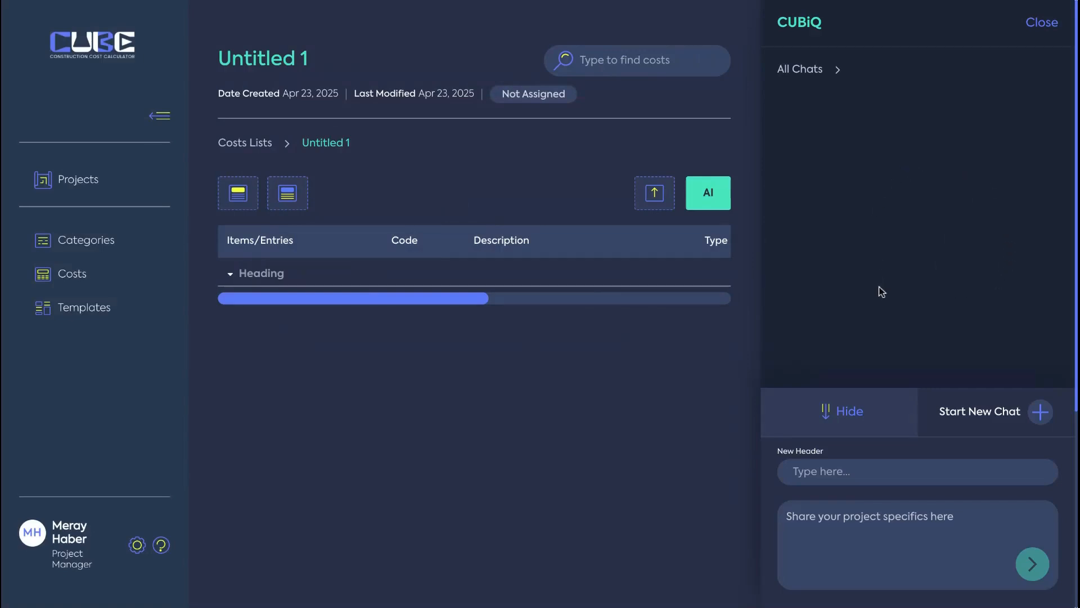
pyautogui.click(1042, 25)
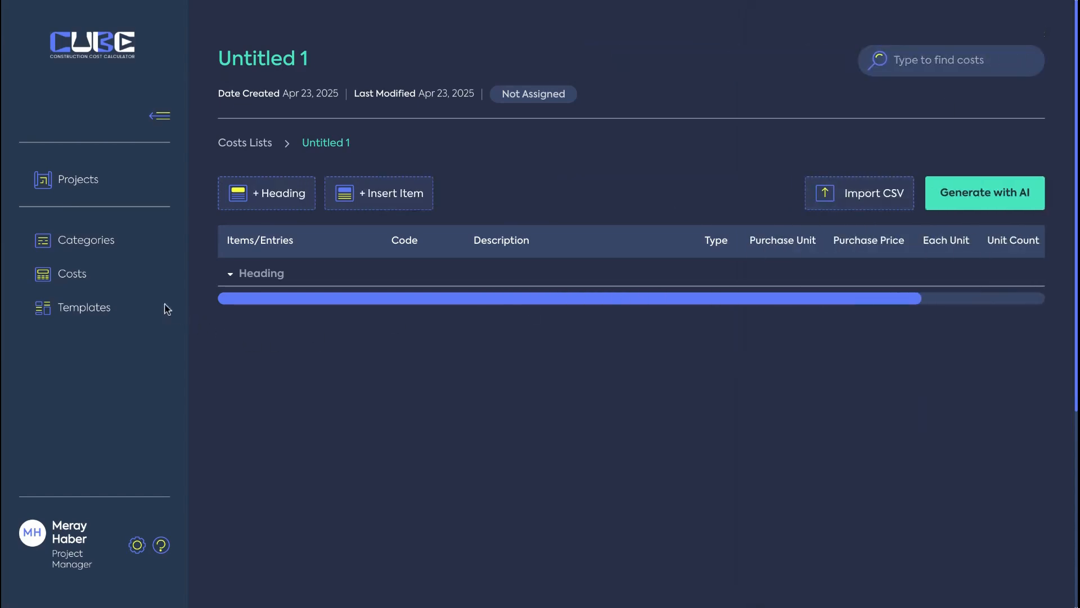
# Start a new project and upload House-Floor-Plans.pdf as its architectural plan.
pyautogui.click(79, 188)
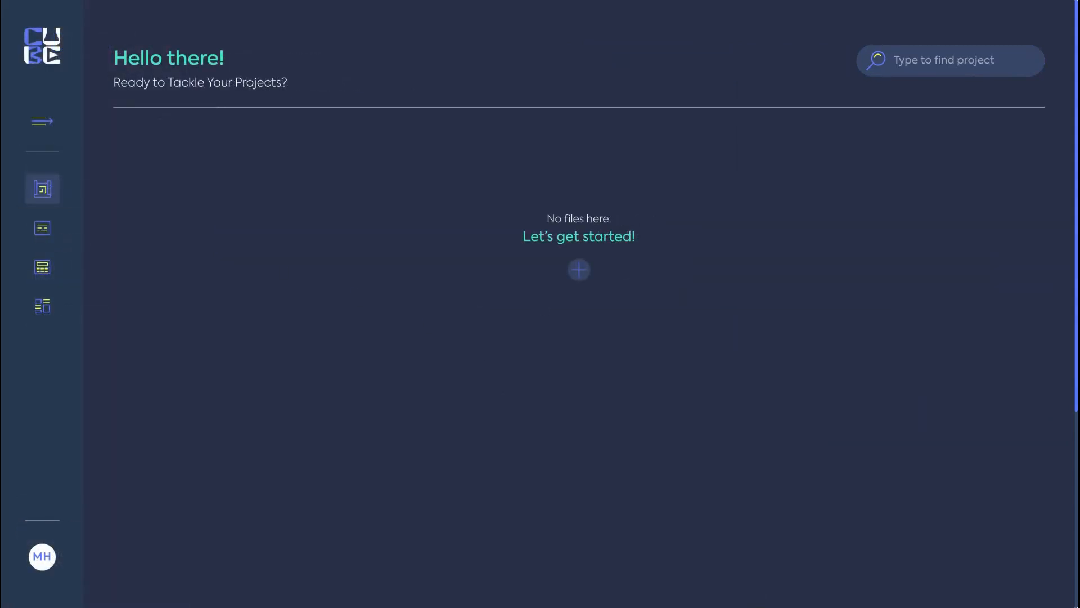
pyautogui.click(583, 272)
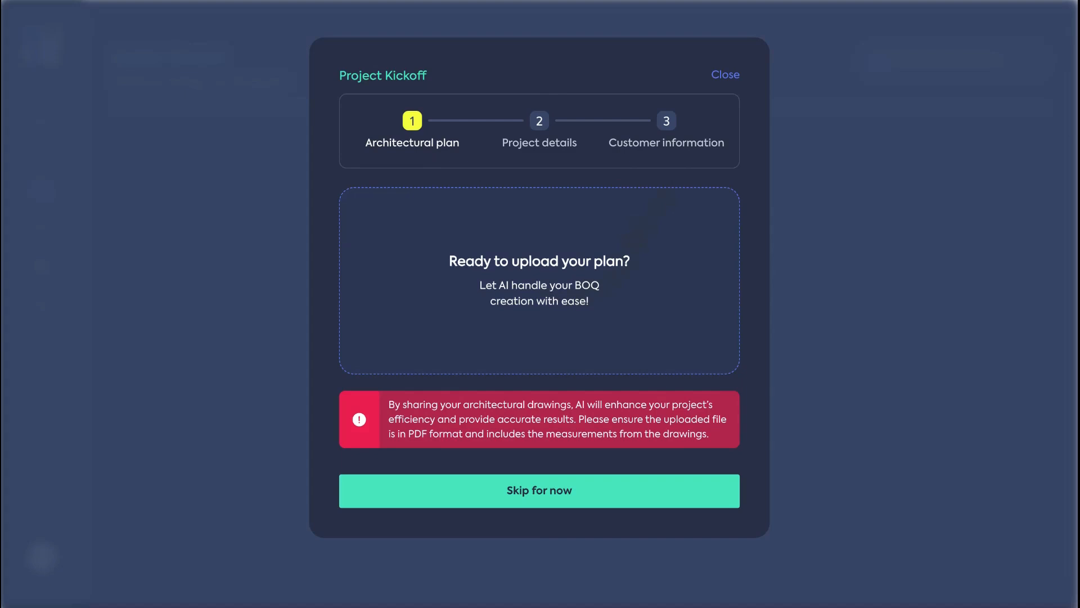
pyautogui.click(687, 346)
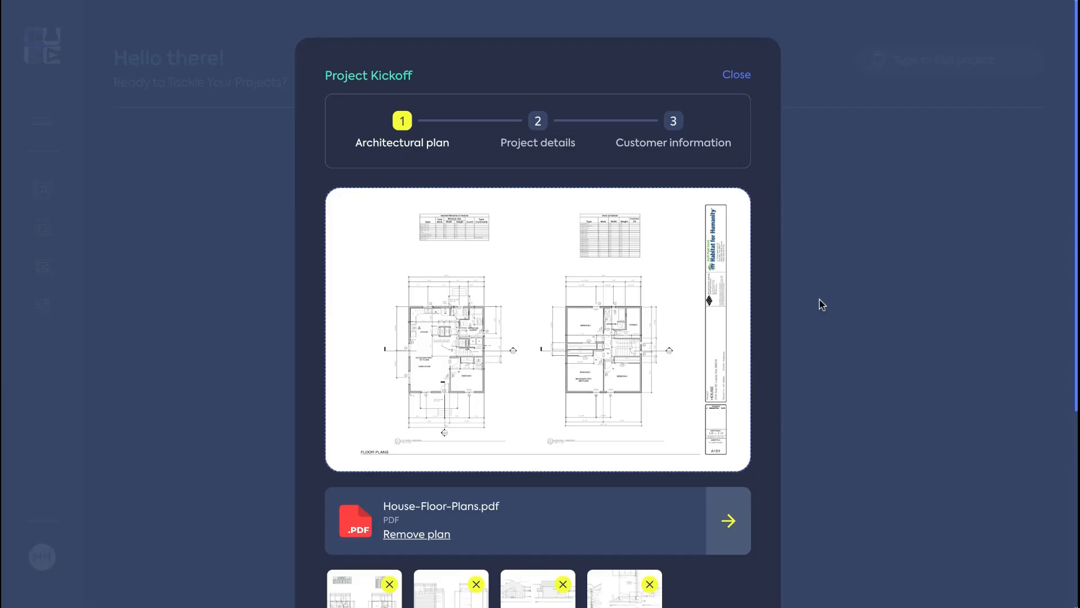
# Remove the fifth page, the one with the colour site images, from the uploaded plan and save the plan stage.
pyautogui.scroll(-5, 822, 304)
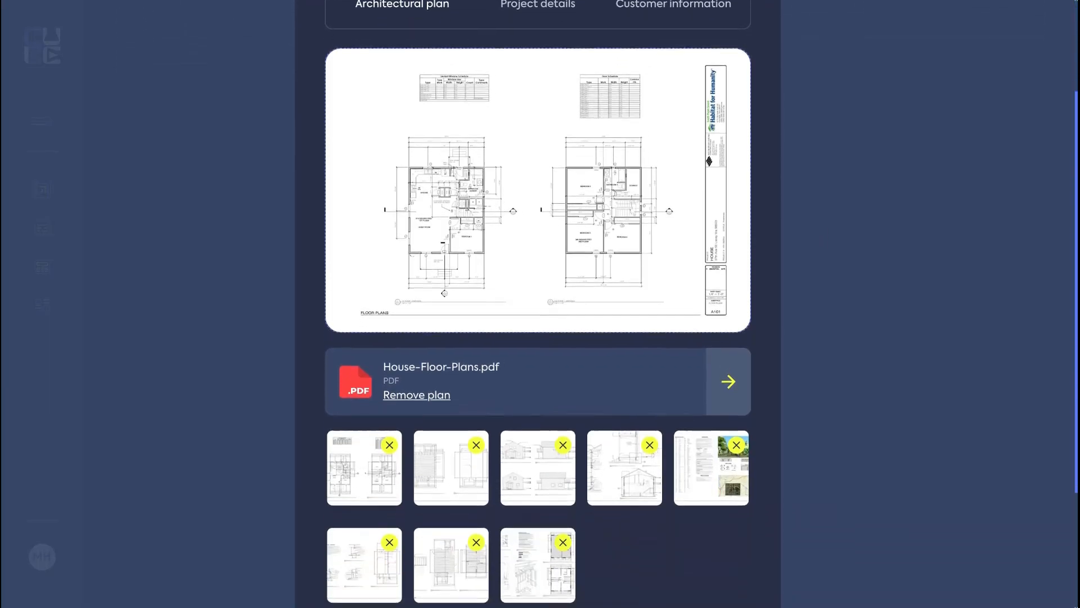
pyautogui.scroll(-6, 538, 304)
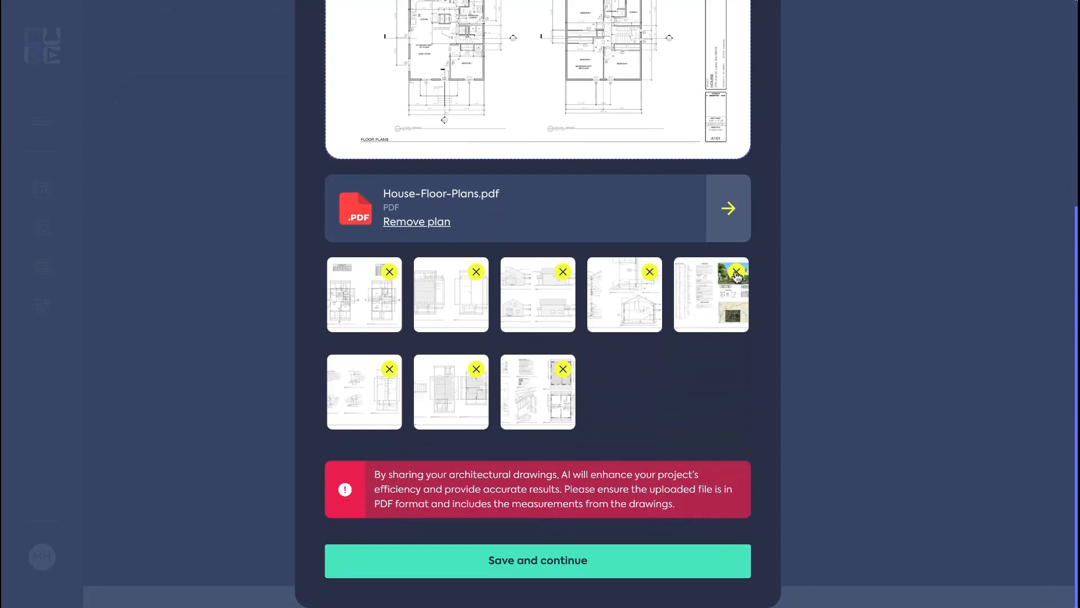
pyautogui.click(737, 273)
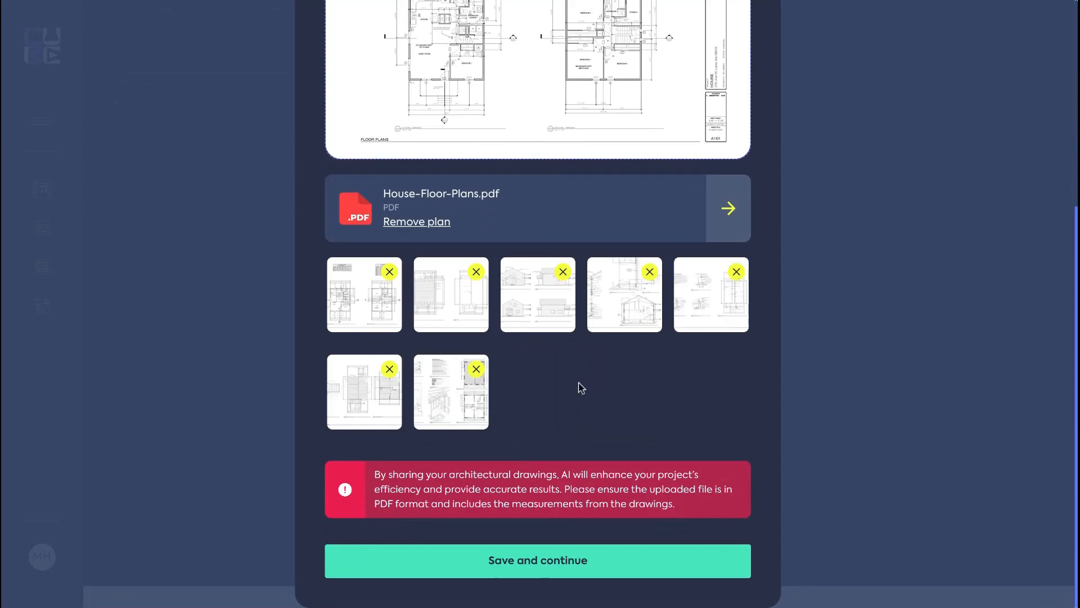
pyautogui.click(535, 563)
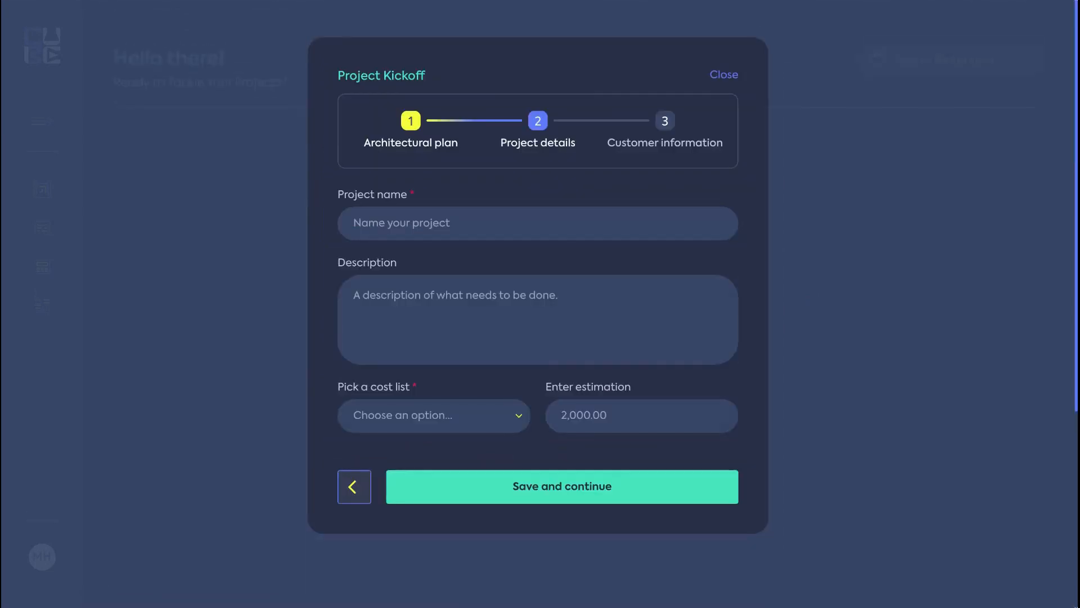
# Name the project demo, assign the Demo Costs list to it and save the project details.
pyautogui.click(427, 224)
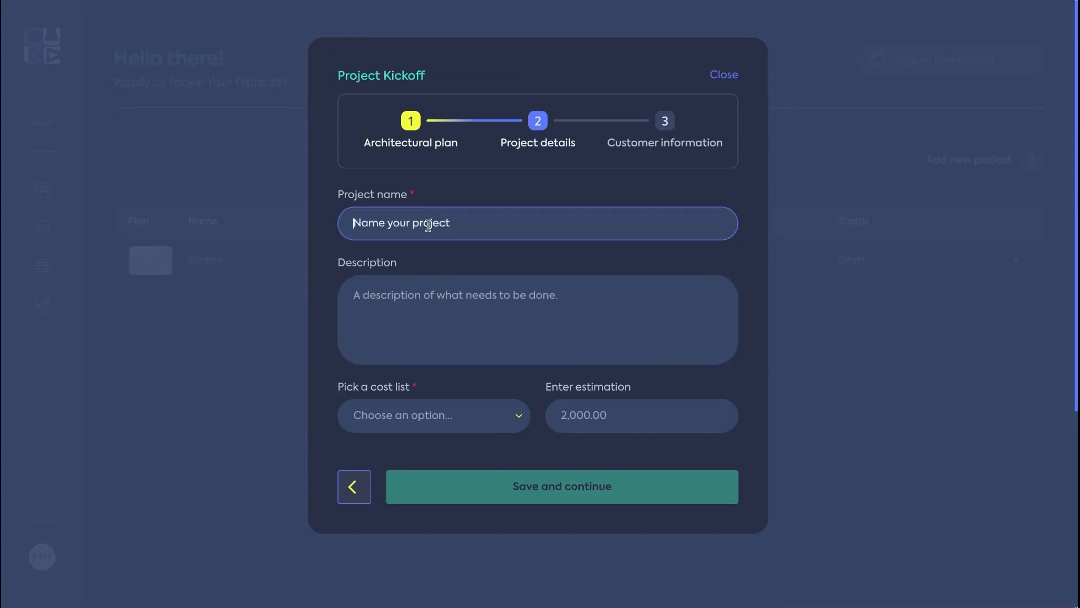
pyautogui.write('demo')
pyautogui.click(366, 415)
pyautogui.click(399, 419)
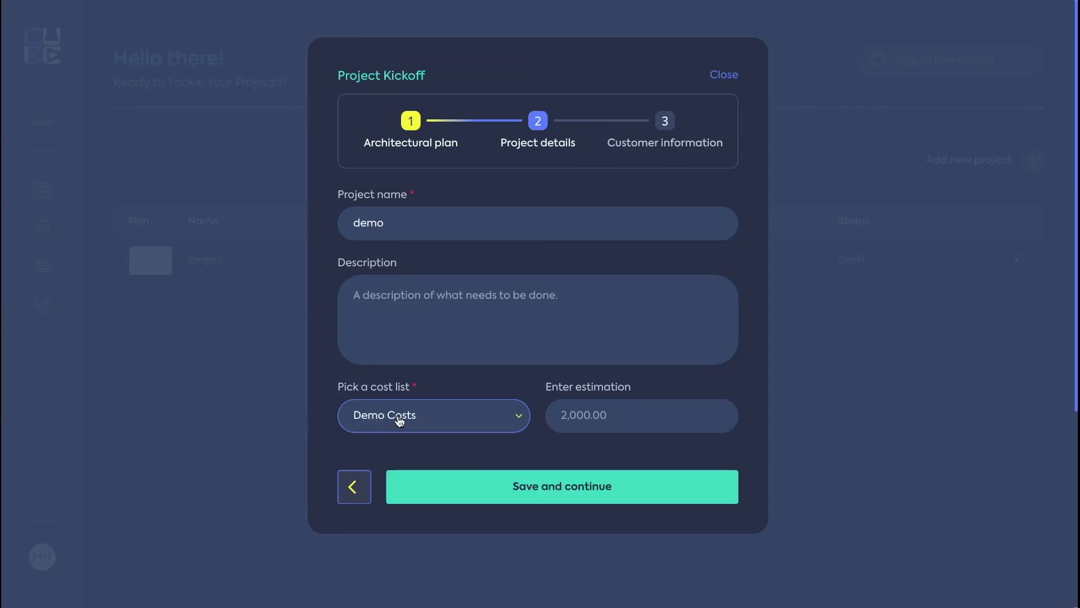
pyautogui.click(515, 491)
# Enter demo client as the customer name and complete the project setup.
pyautogui.click(413, 221)
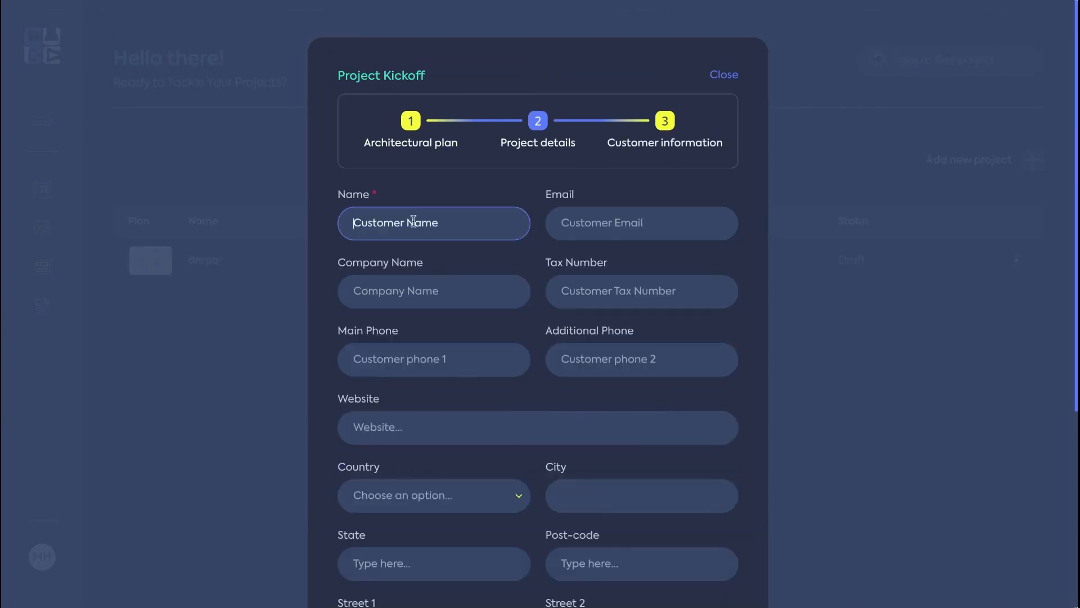
pyautogui.write('demo client')
pyautogui.scroll(-5, 518, 292)
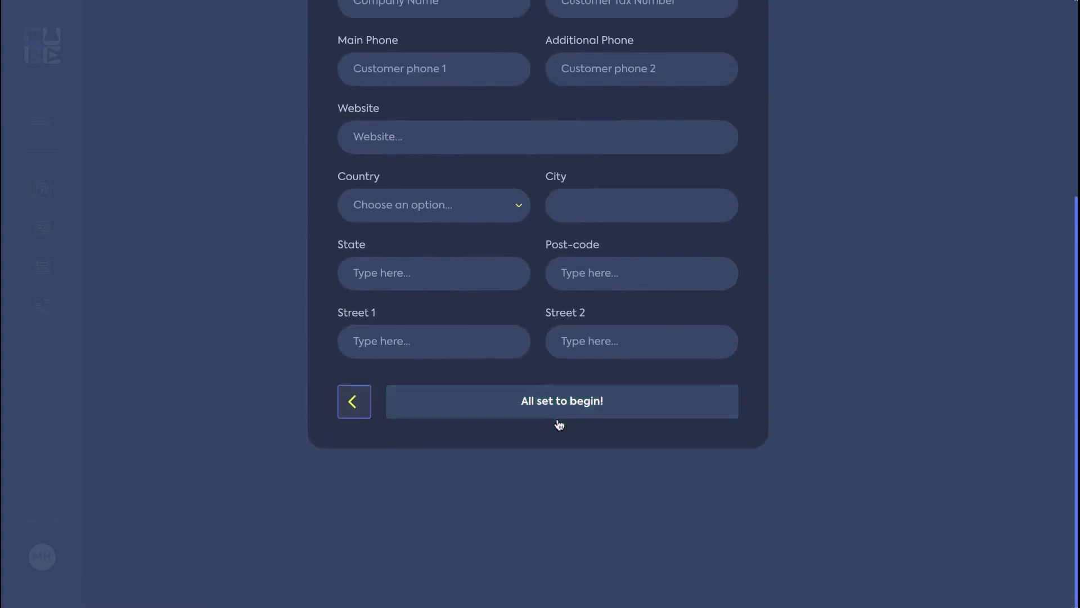
pyautogui.click(558, 403)
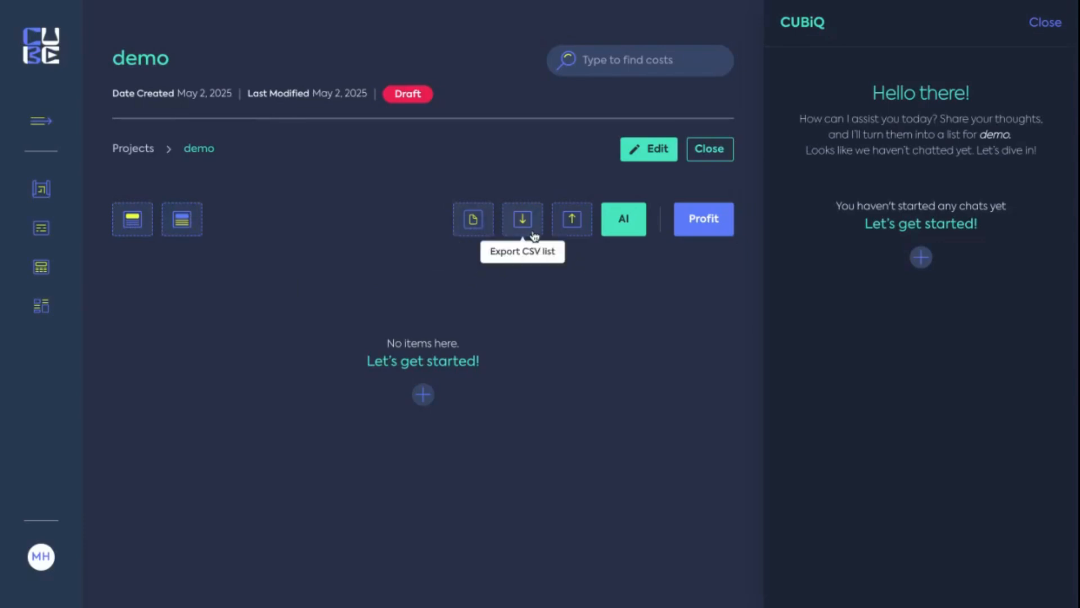
# Review the CSV import instructions of the demo project and close them.
pyautogui.click(573, 226)
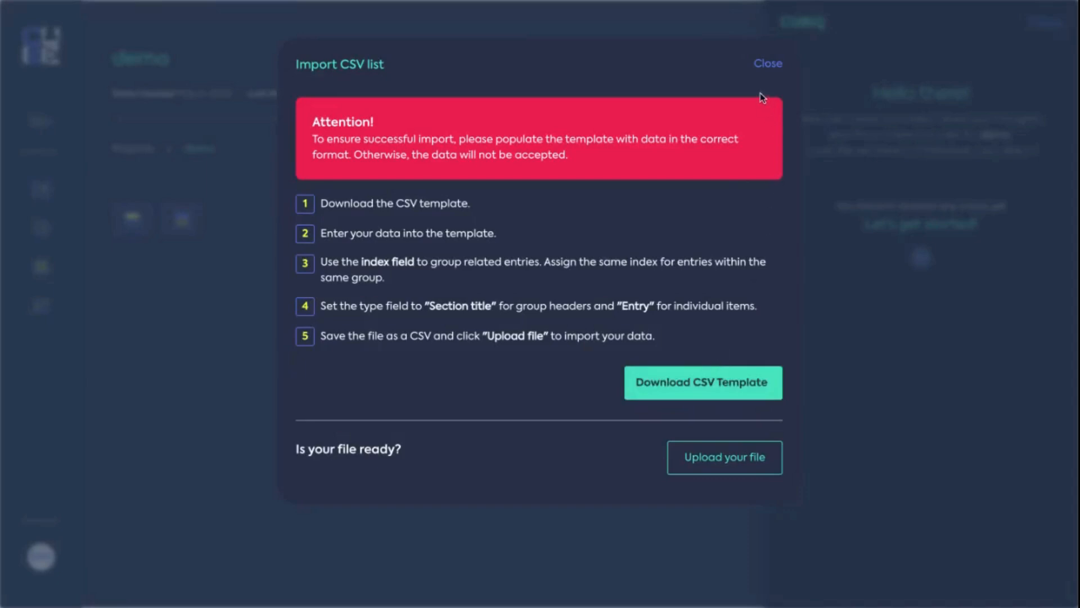
pyautogui.click(767, 65)
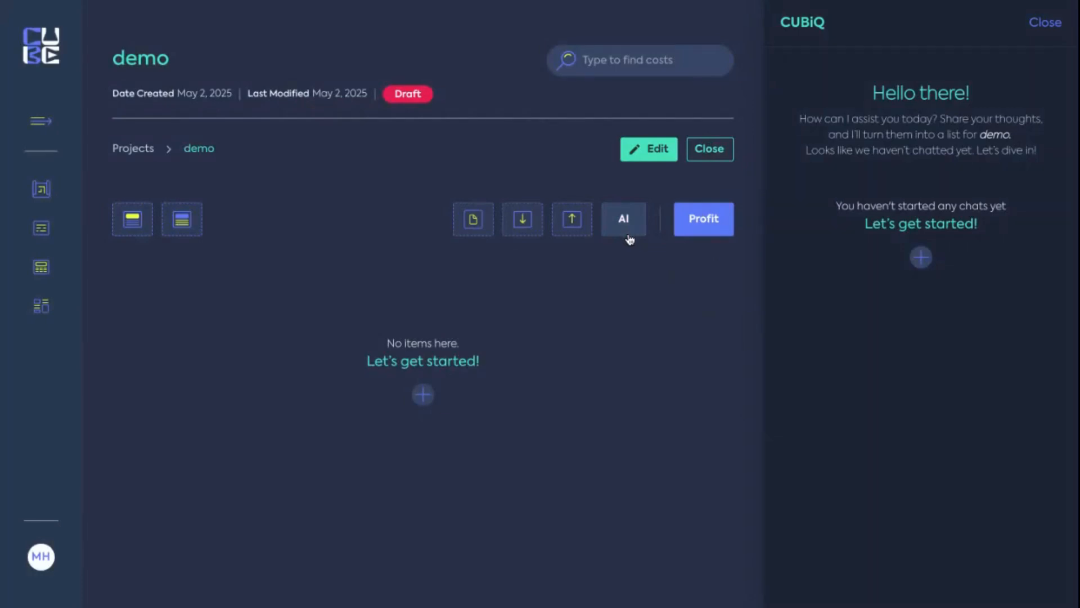
# Start an AI chat for the first floor plan sheet and set the coverage quantity to 1 pcs.
pyautogui.click(922, 259)
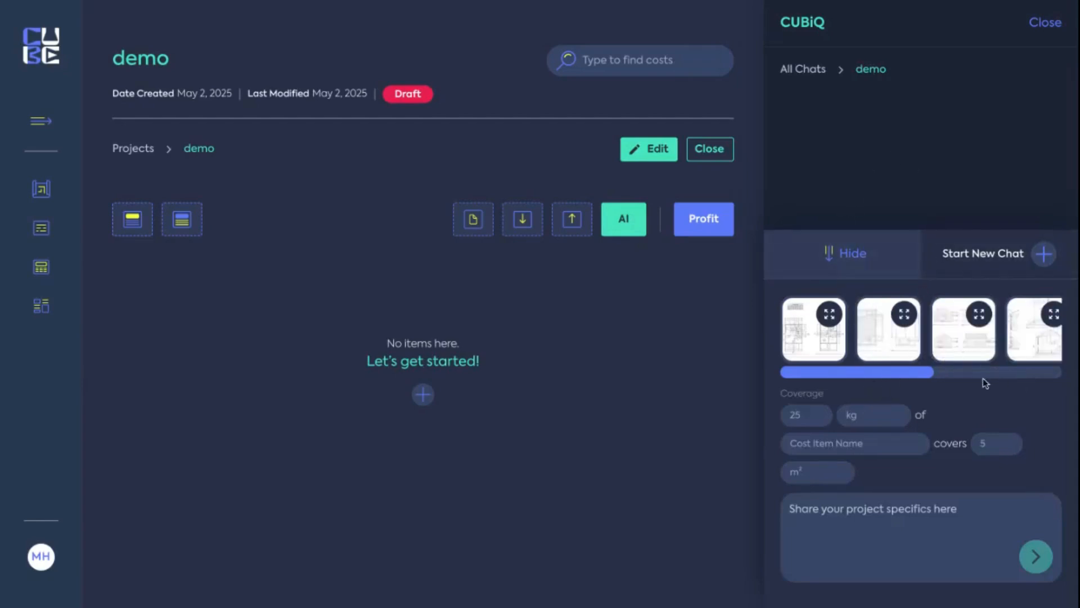
pyautogui.click(809, 338)
pyautogui.click(806, 415)
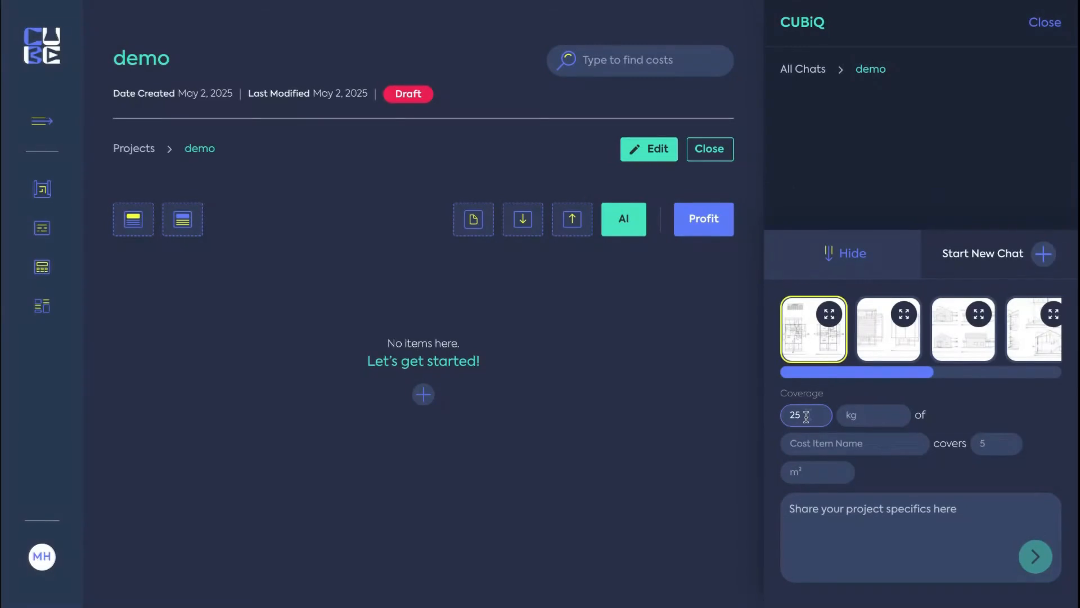
pyautogui.press('BackSpace')
pyautogui.press('BackSpace')
pyautogui.write('1')
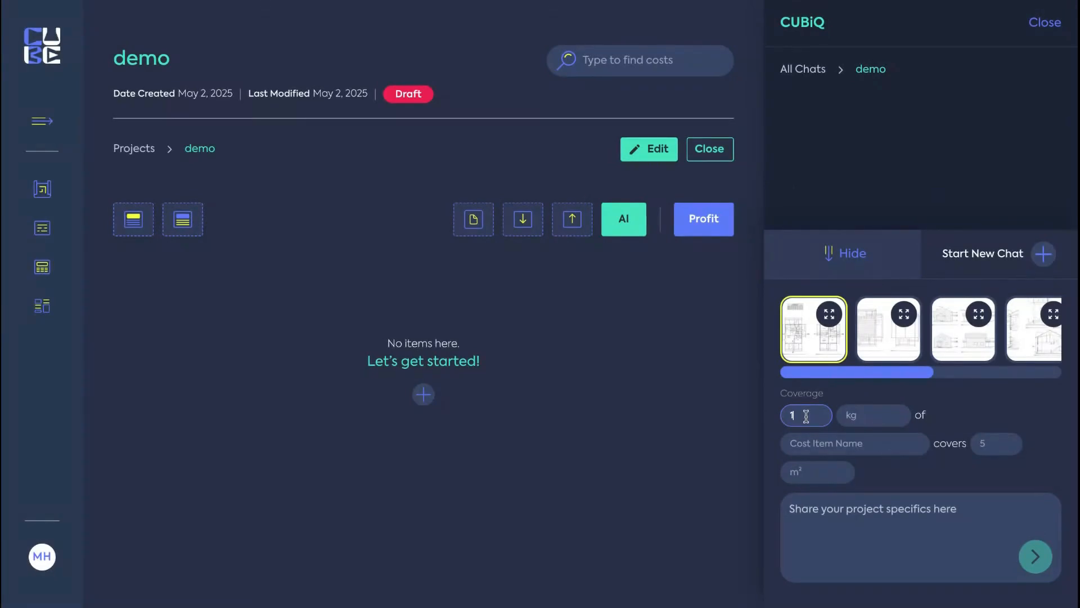
pyautogui.click(854, 413)
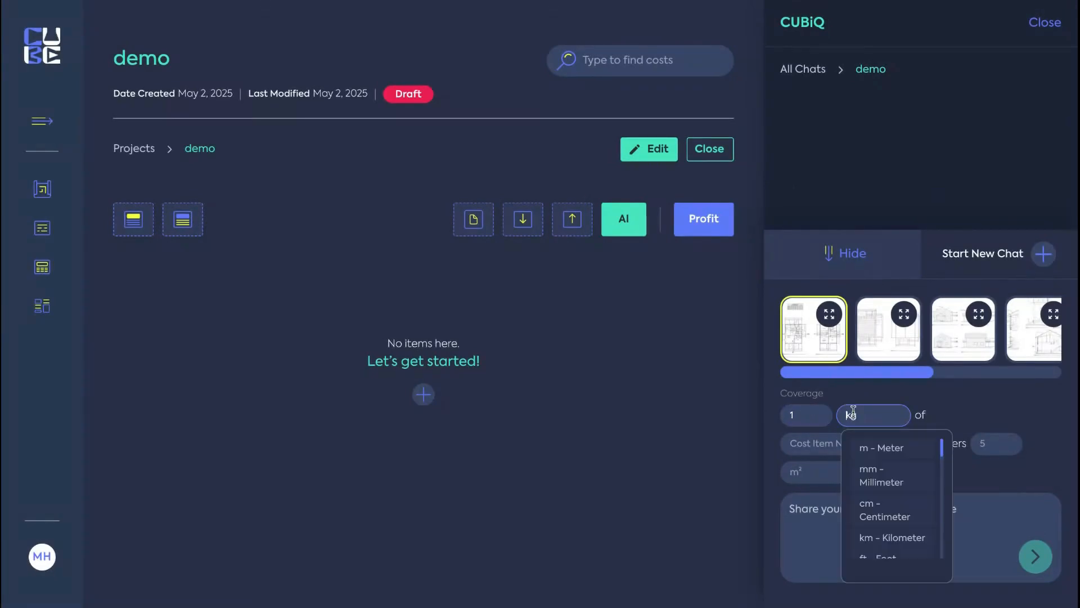
pyautogui.write('pcs')
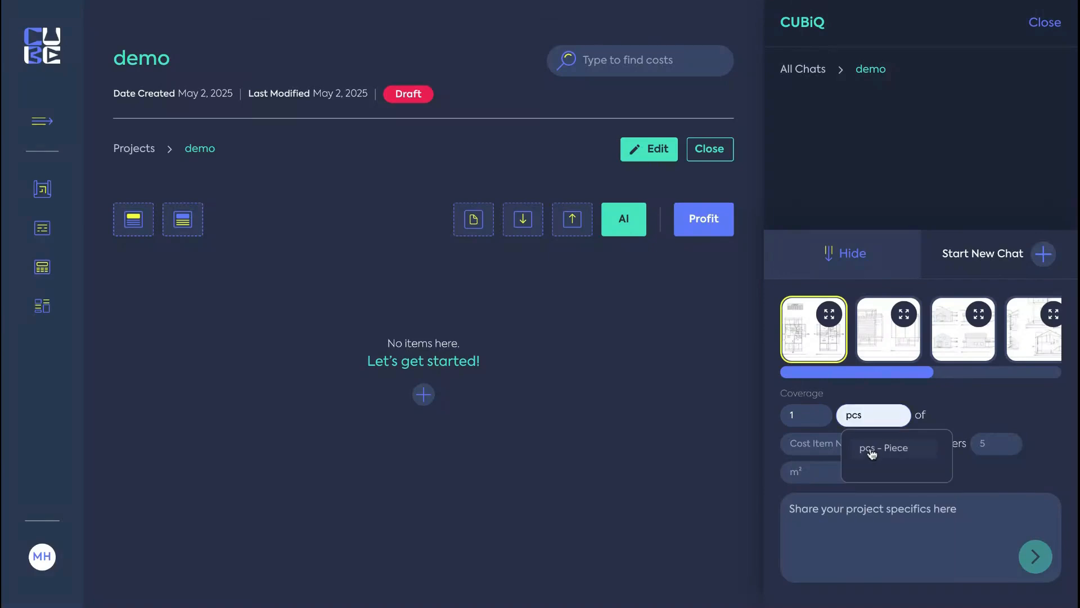
pyautogui.click(871, 454)
# Set the coverage item to Ceramic Tiles 20x20cm, covering 0,04 m².
pyautogui.write('qeramic Tiles 20x20cm')
pyautogui.click(979, 435)
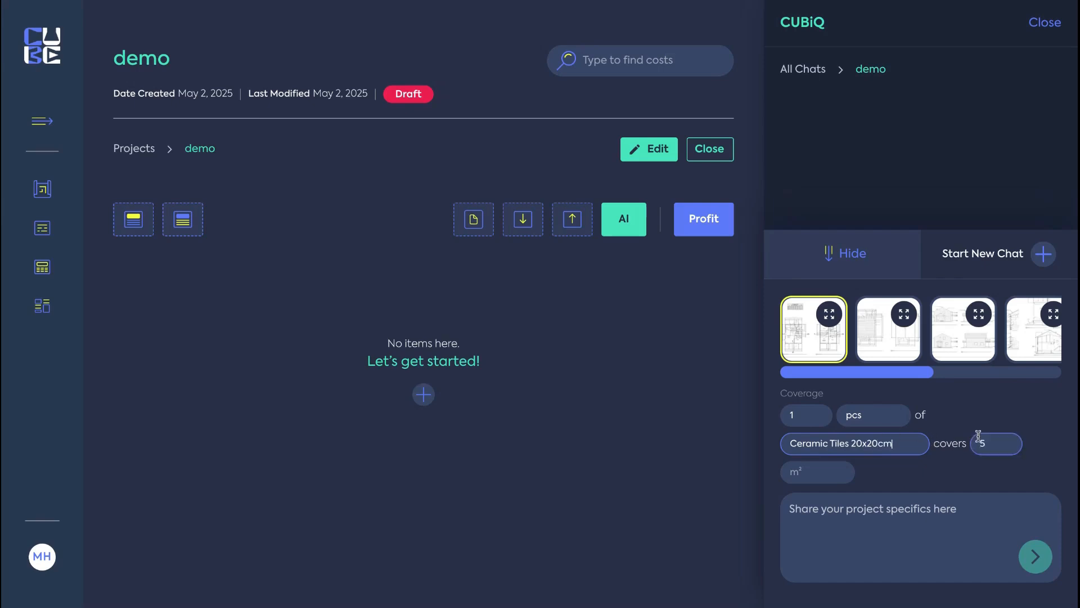
pyautogui.write('0,04')
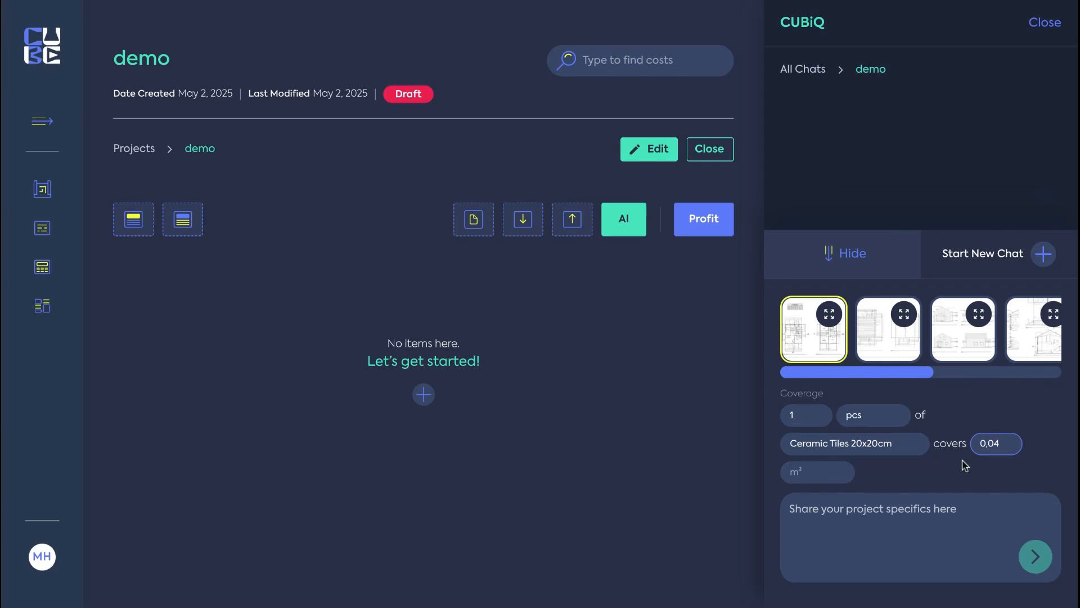
pyautogui.click(815, 468)
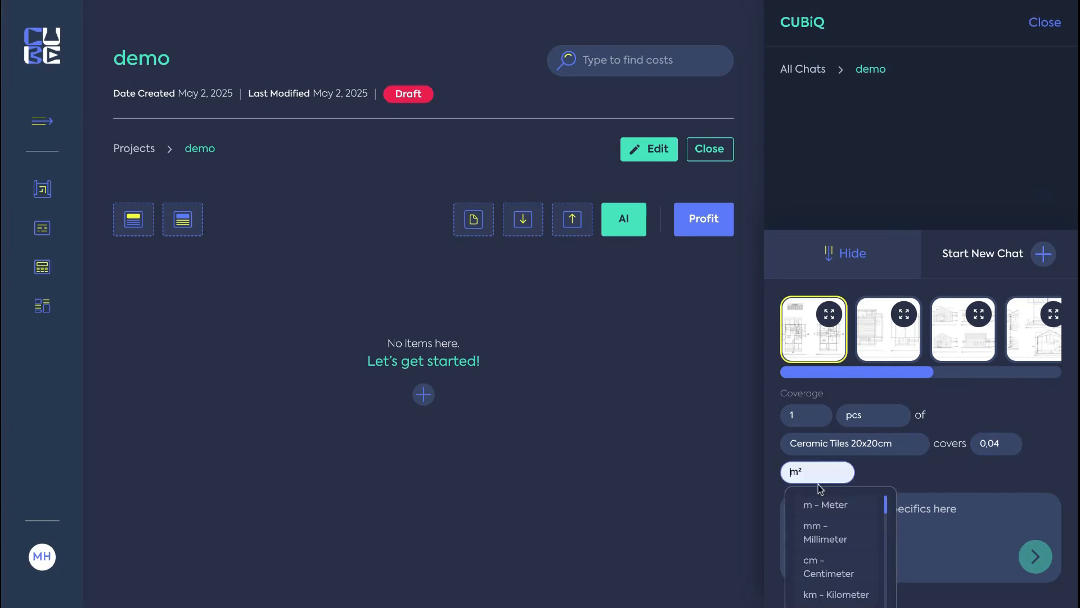
pyautogui.click(811, 512)
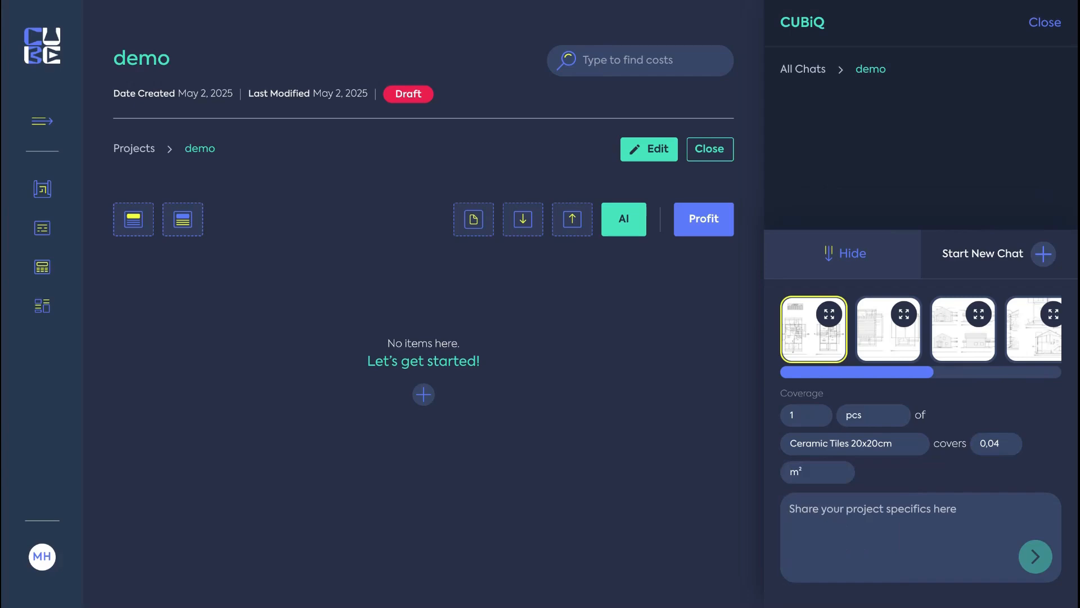
# Send the AI the project specifics "Install ceramic wall tiles in the kitchen and living area.".
pyautogui.write('Install ceramic wall tiles in the kitchen and living area.')
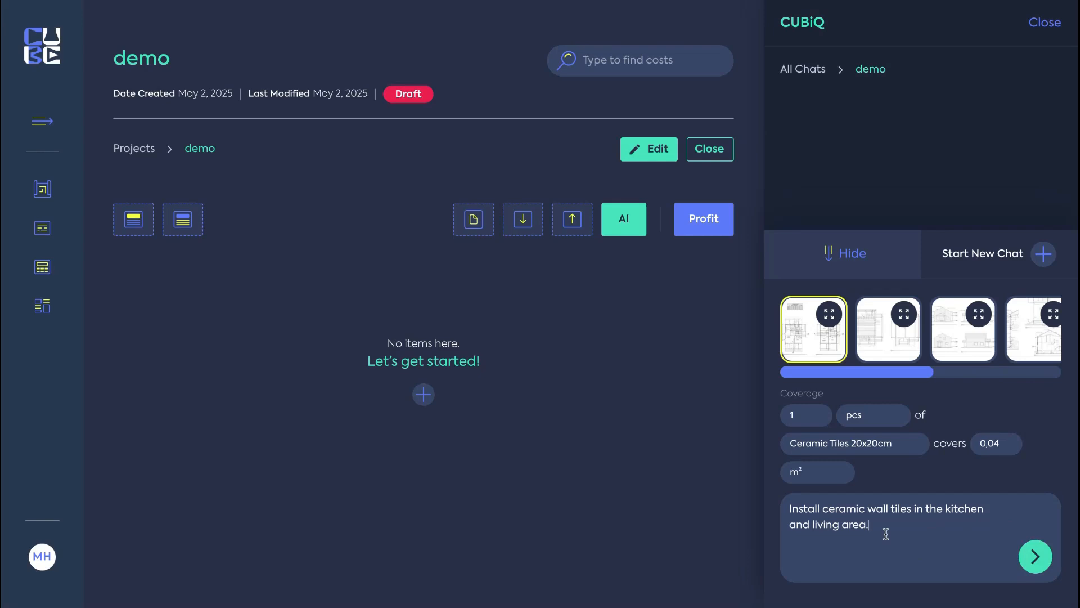
pyautogui.click(1035, 557)
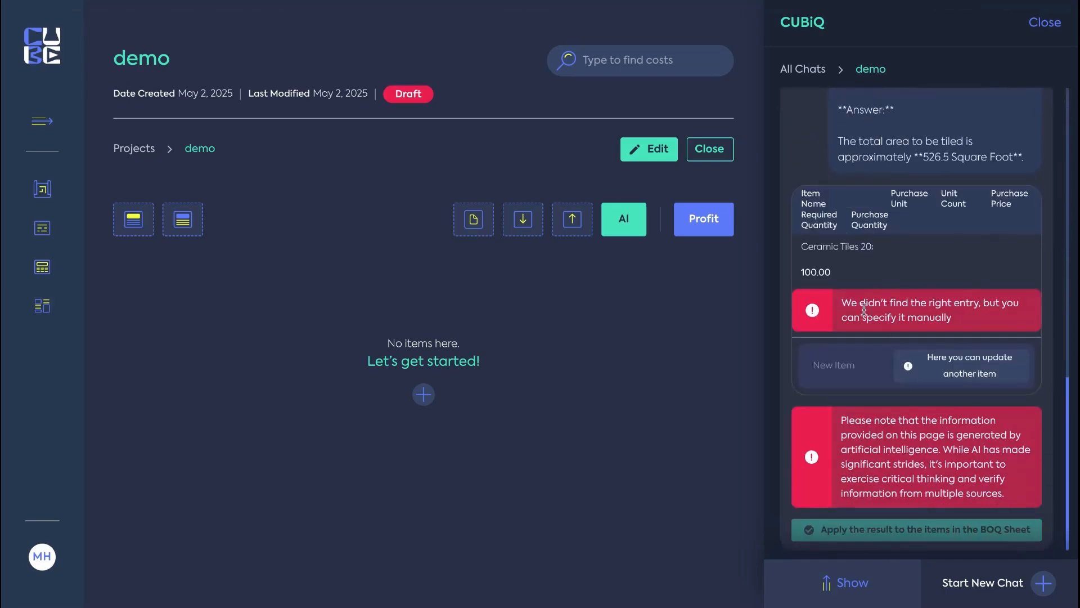
# Match the unmatched AI result to the Ceramic Tiles - 20x20cm cost entry and apply the result to the BOQ sheet.
pyautogui.click(833, 253)
pyautogui.scroll(-2, 848, 391)
pyautogui.click(847, 340)
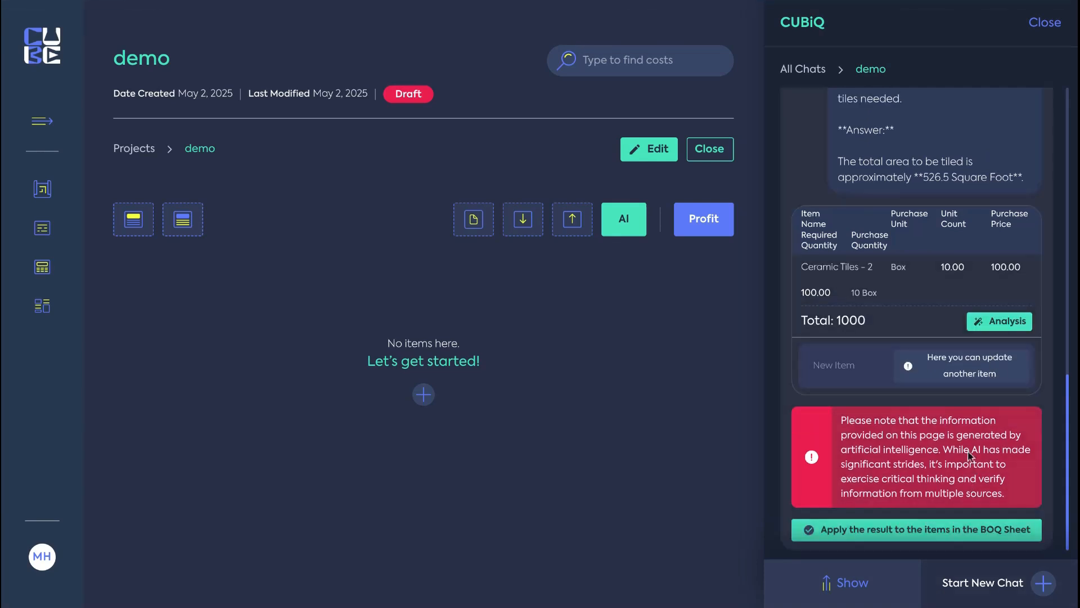
pyautogui.click(928, 532)
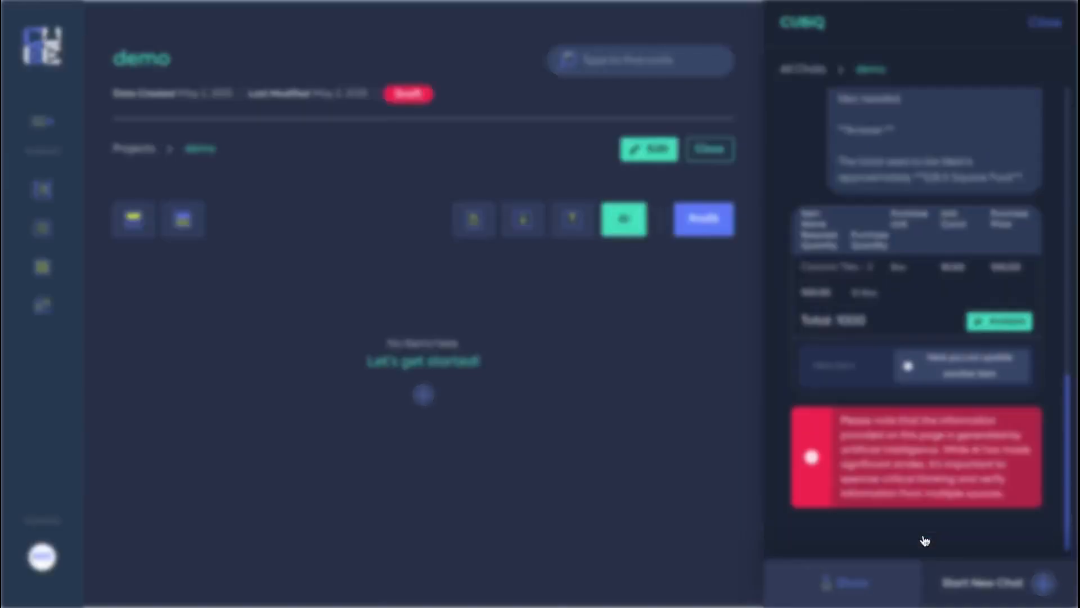
pyautogui.click(598, 282)
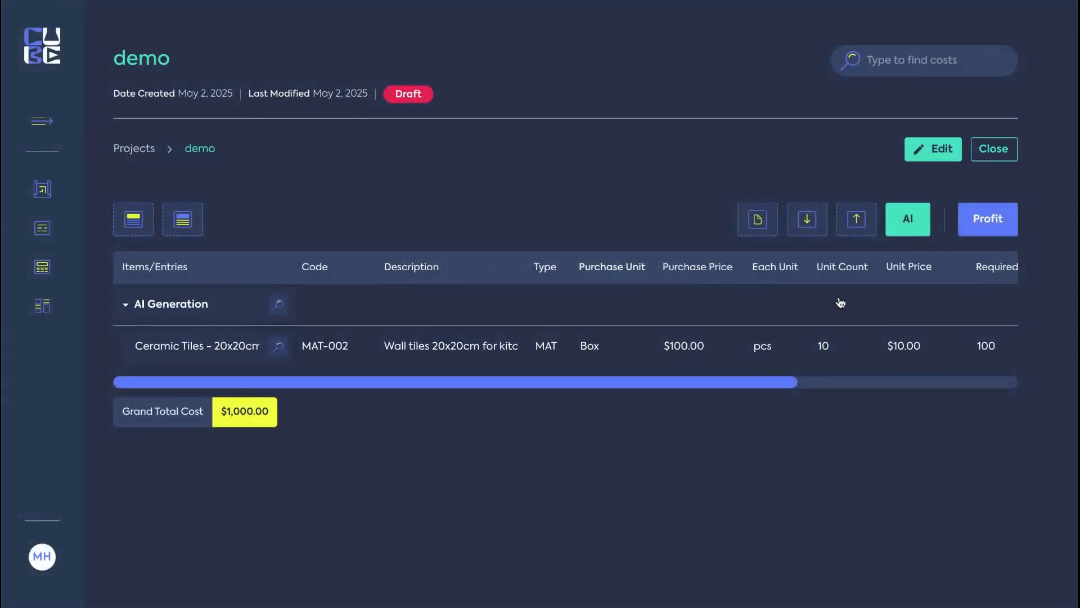
# Approve the demo project for the final profit calculation stage and publish it.
pyautogui.click(997, 231)
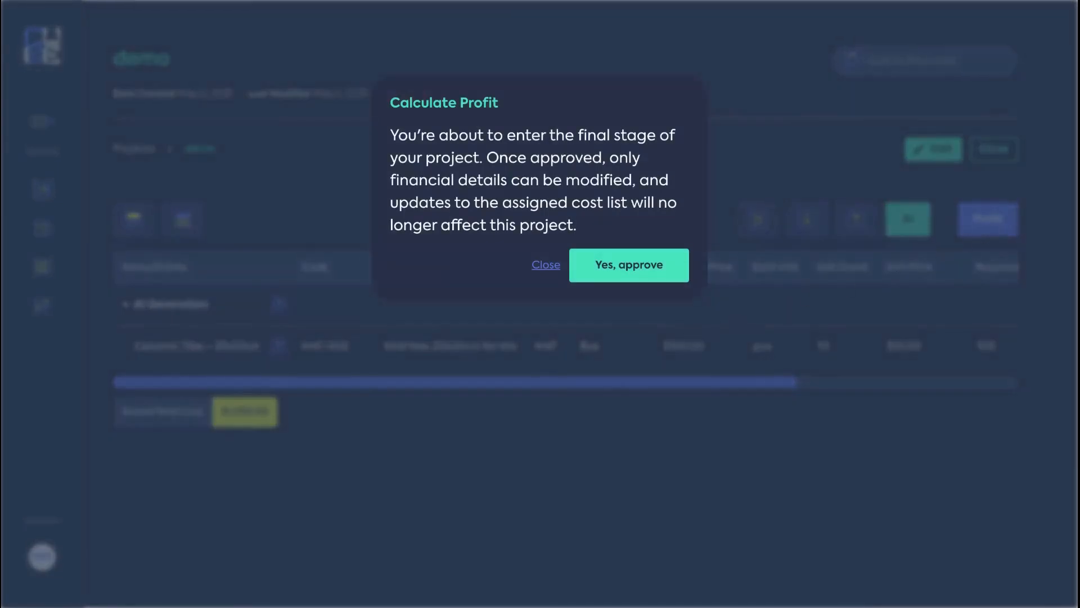
pyautogui.click(634, 273)
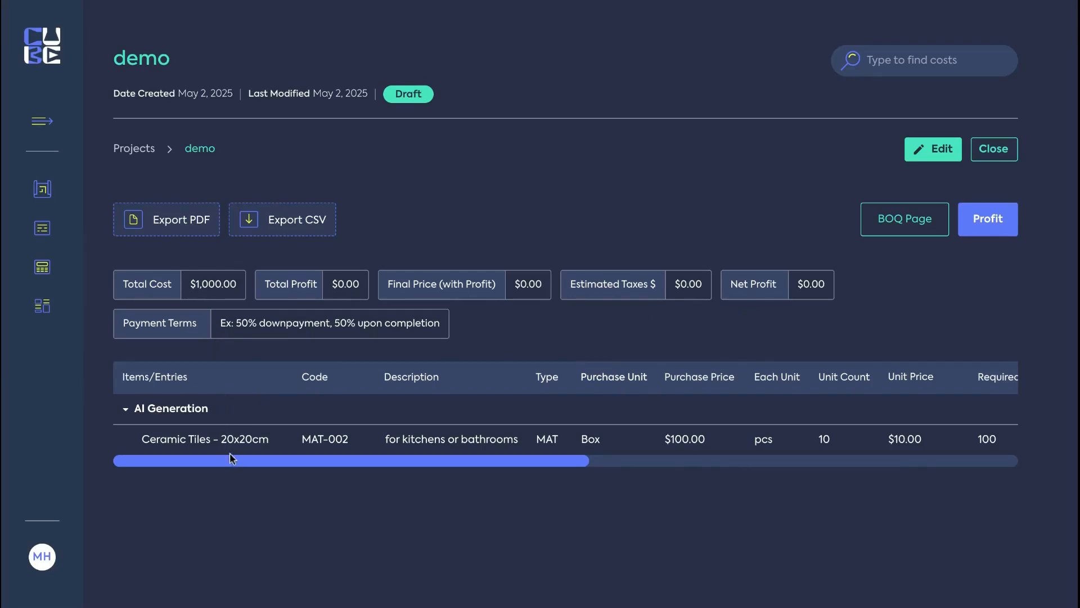
pyautogui.moveTo(439, 466); pyautogui.dragTo(883, 463)
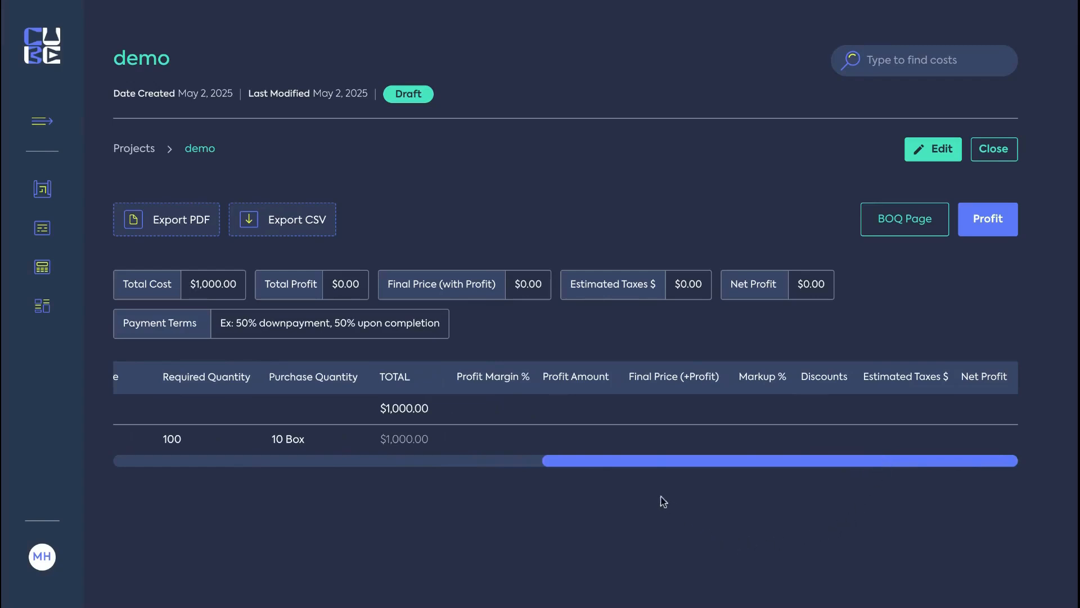
pyautogui.click(997, 226)
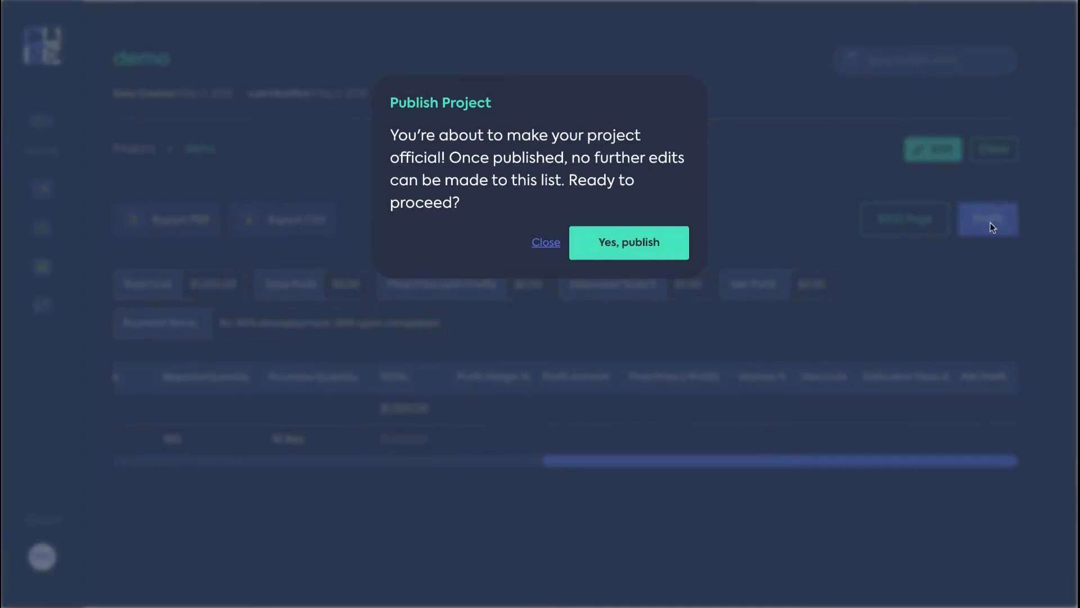
pyautogui.click(645, 246)
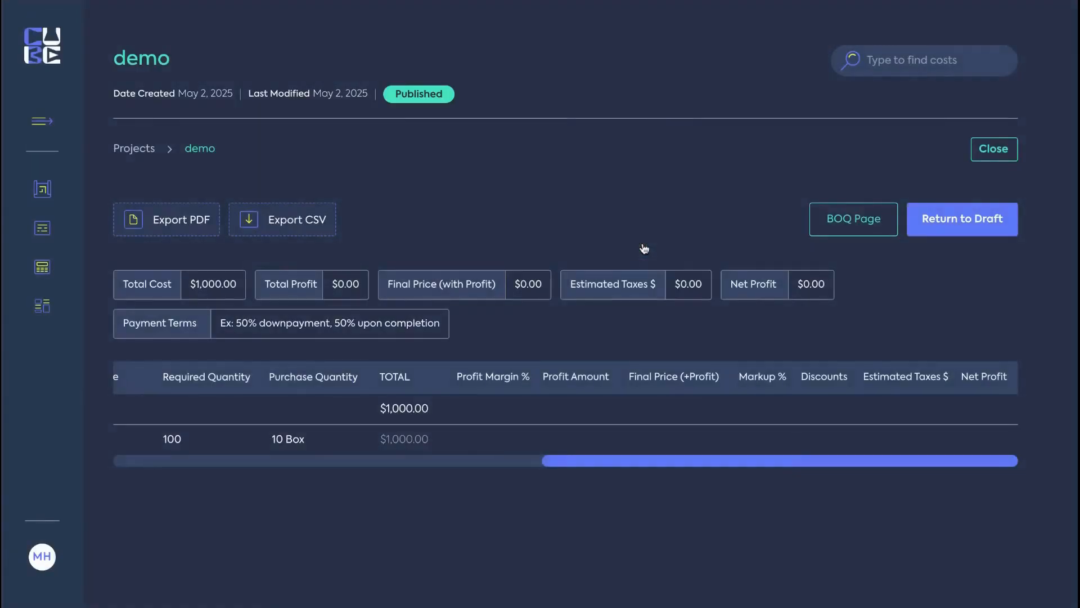